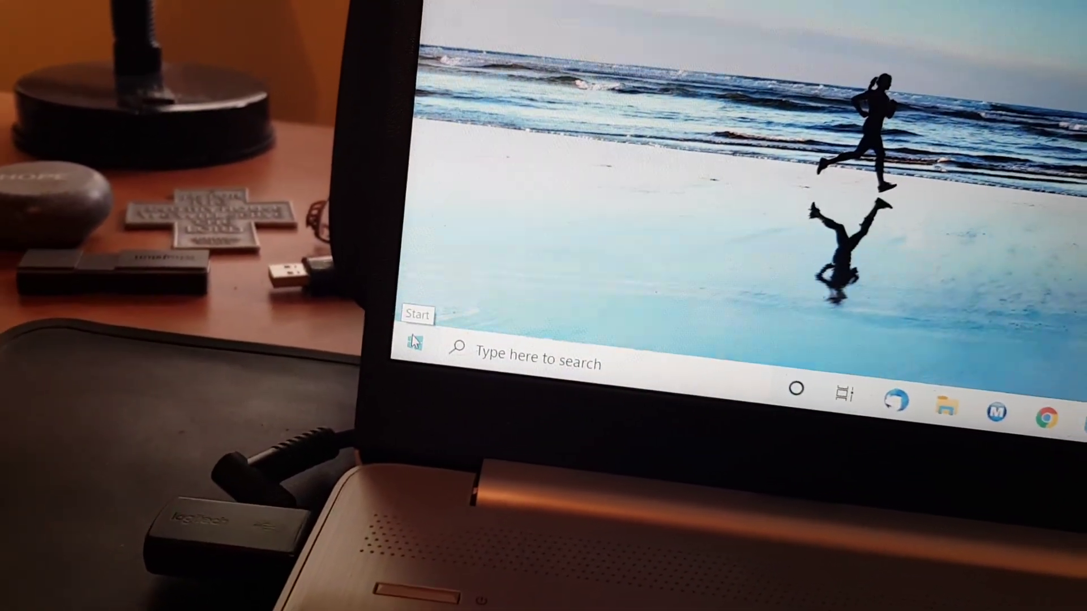
# Reach the Settings home page listing all categories via the Start button
pyautogui.click(414, 342)
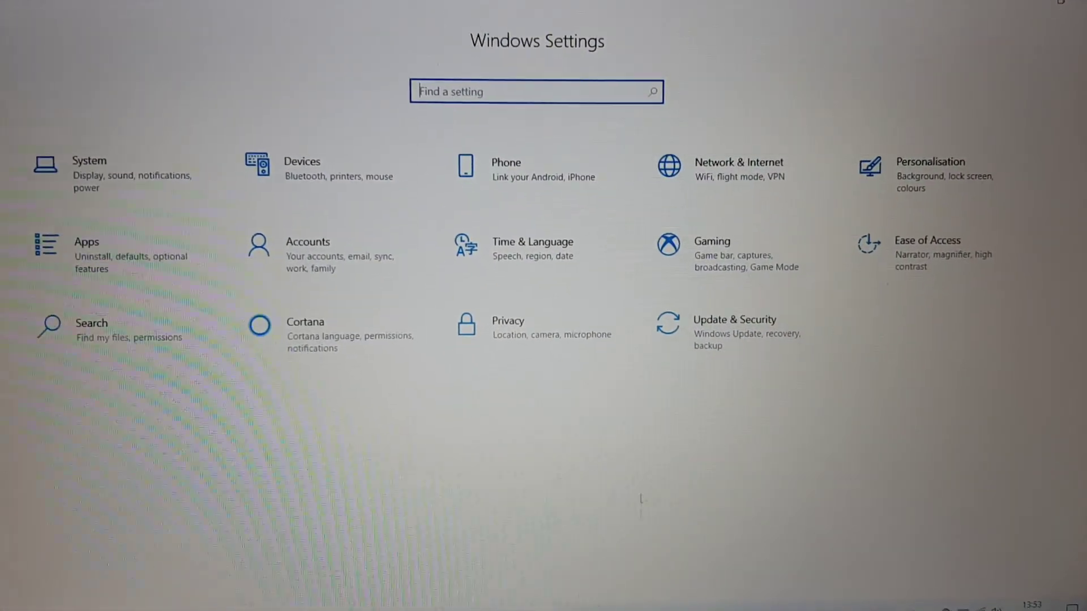
# Begin downloading the Windows 10 version 1909 feature update from Update & Security
pyautogui.click(732, 293)
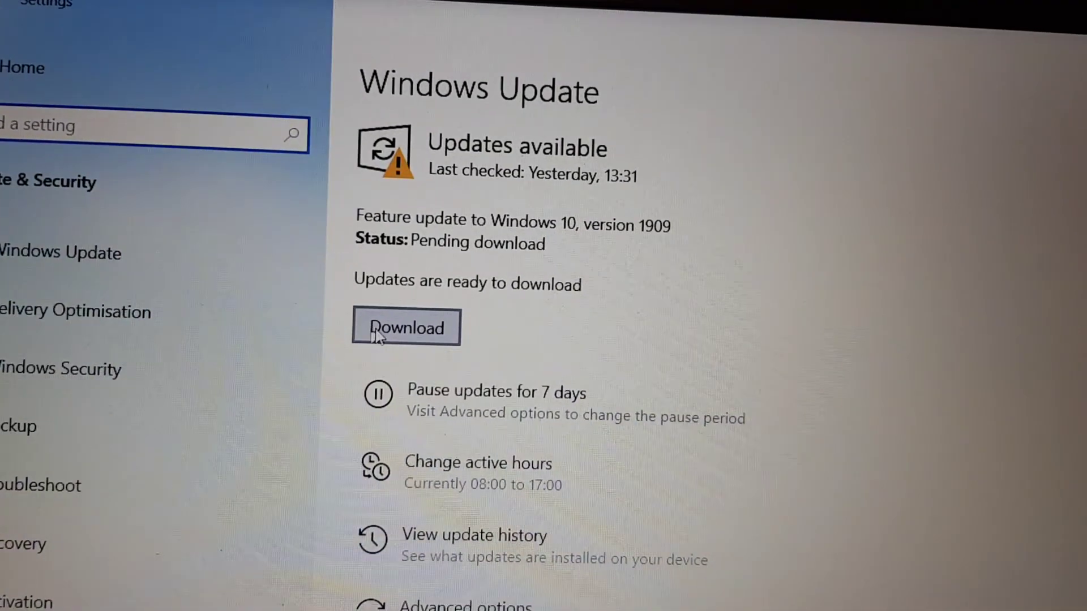
pyautogui.click(399, 346)
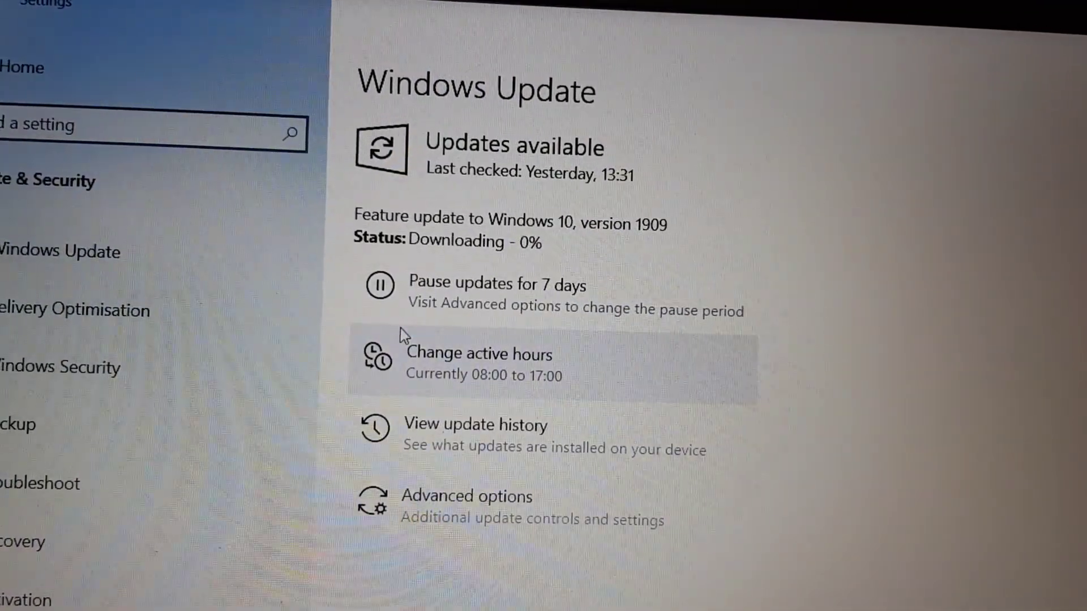